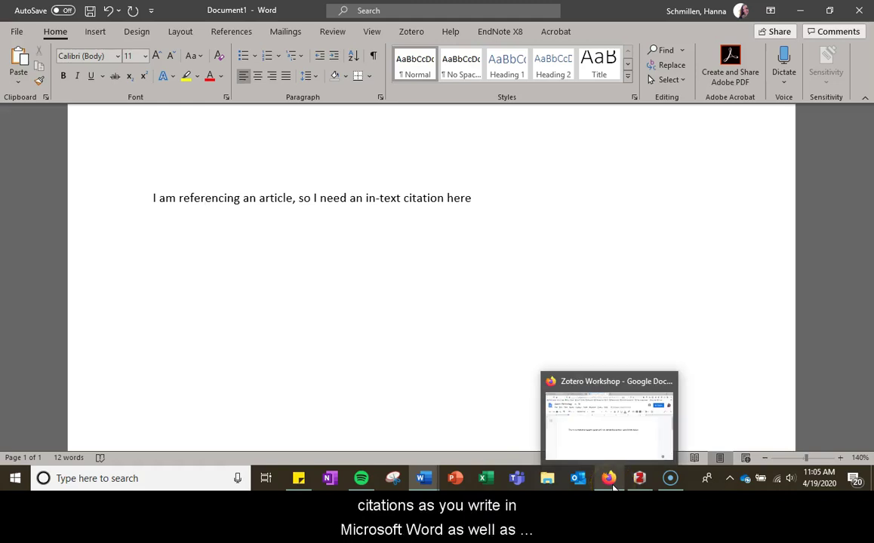
Look at the Zotero Workshop document in Firefox and the Zotero library, and return to the Word document
{"action": "left_click", "coordinate": [613, 487]}
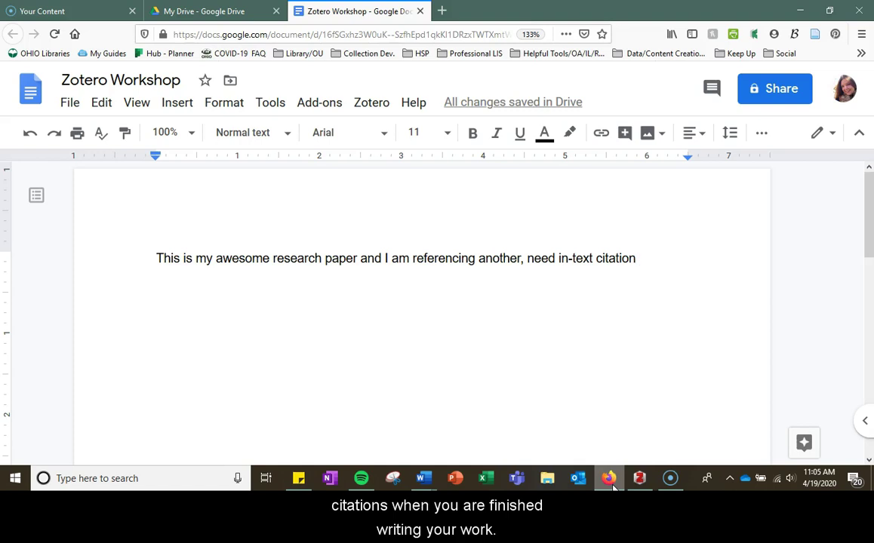
{"action": "left_click", "coordinate": [639, 479]}
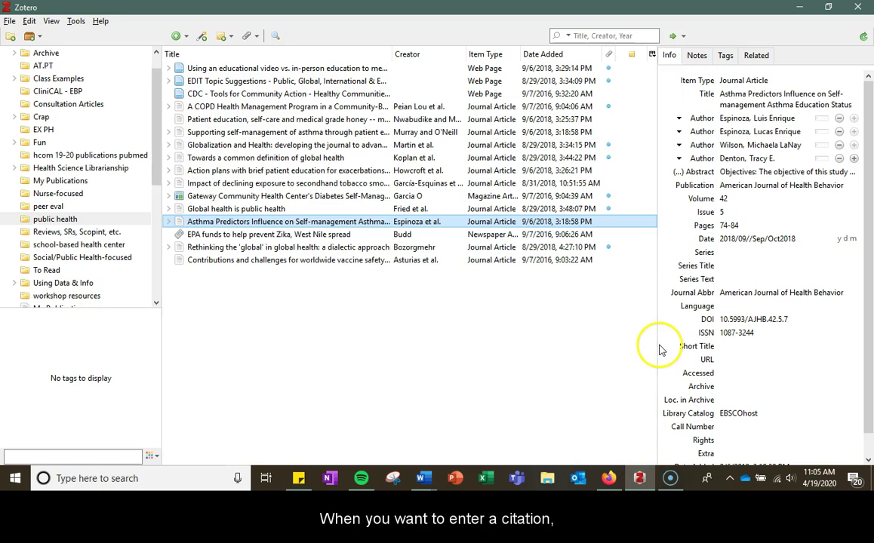
{"action": "mouse_move", "coordinate": [425, 477]}
{"action": "left_click", "coordinate": [484, 442]}
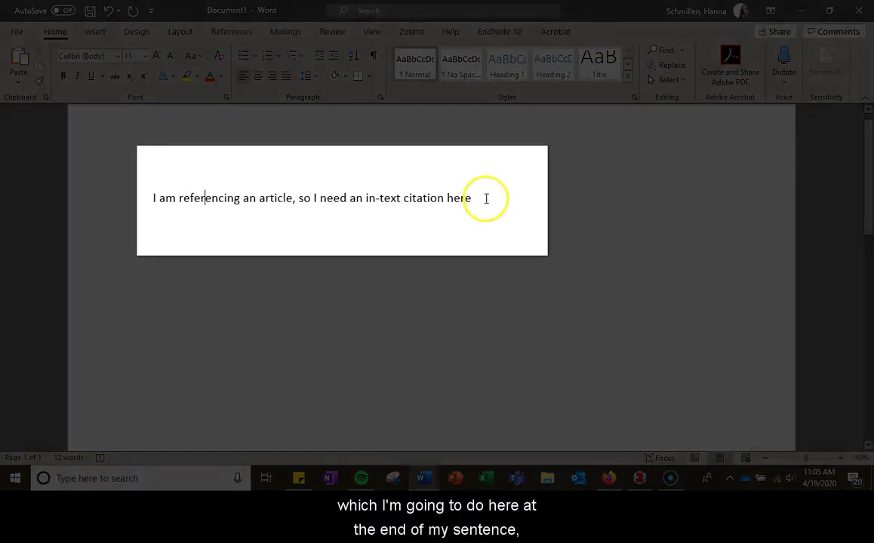
Start a Zotero citation at the end of the sentence, using American Psychological Association 7th edition as the citation style
{"action": "left_click", "coordinate": [485, 198]}
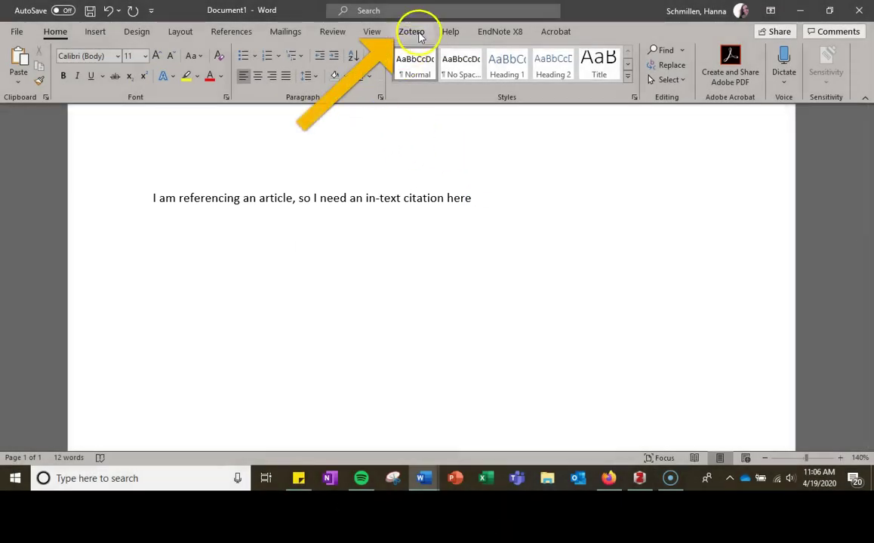
{"action": "left_click", "coordinate": [418, 35]}
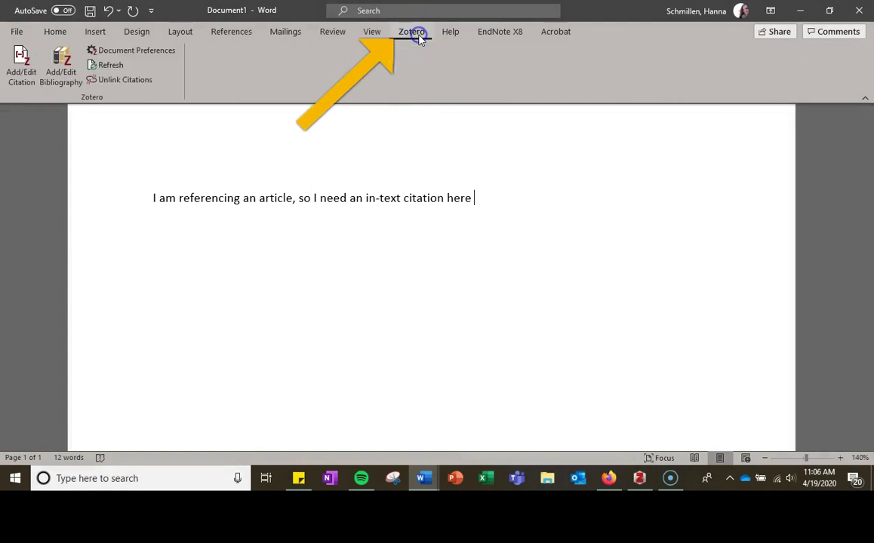
{"action": "left_click", "coordinate": [13, 82]}
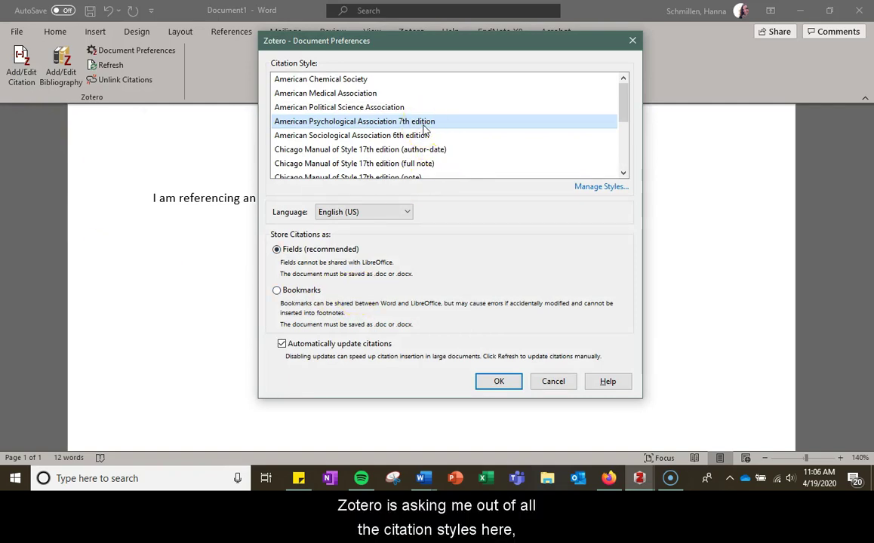
{"action": "mouse_move", "coordinate": [623, 109]}
{"action": "left_mouse_down"}
{"action": "mouse_move", "coordinate": [620, 146]}
{"action": "mouse_move", "coordinate": [622, 109]}
{"action": "left_mouse_up"}
{"action": "left_click", "coordinate": [411, 122]}
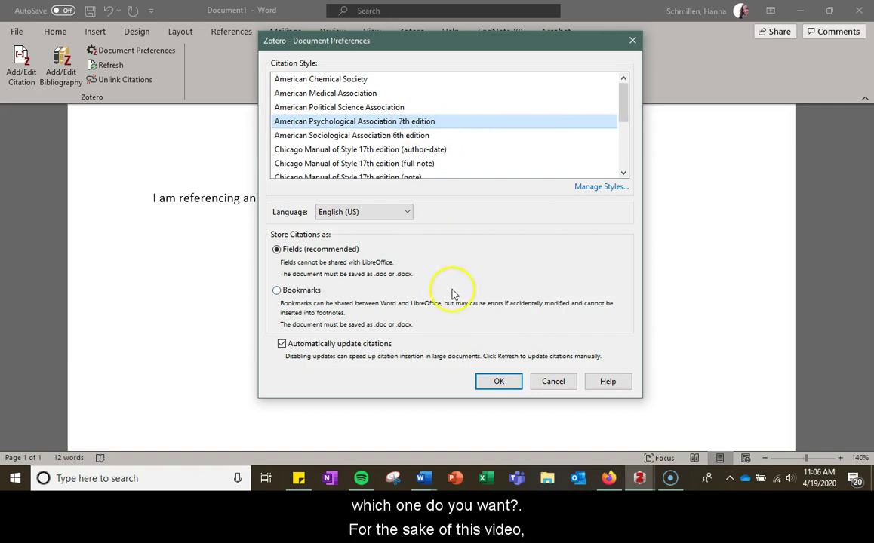
{"action": "left_click", "coordinate": [499, 382]}
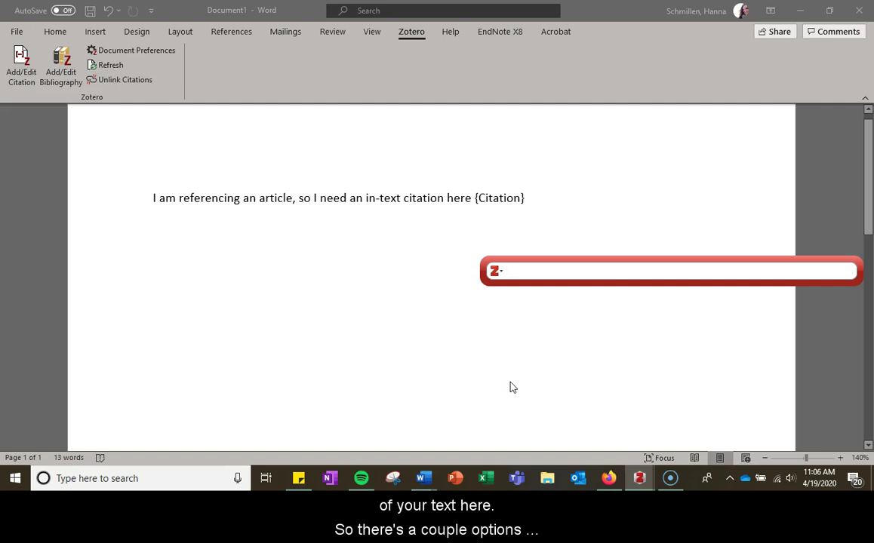
Search for the source by the author's surname and insert a matching 2015 article as the in-text citation
{"action": "type", "text": "smith"}
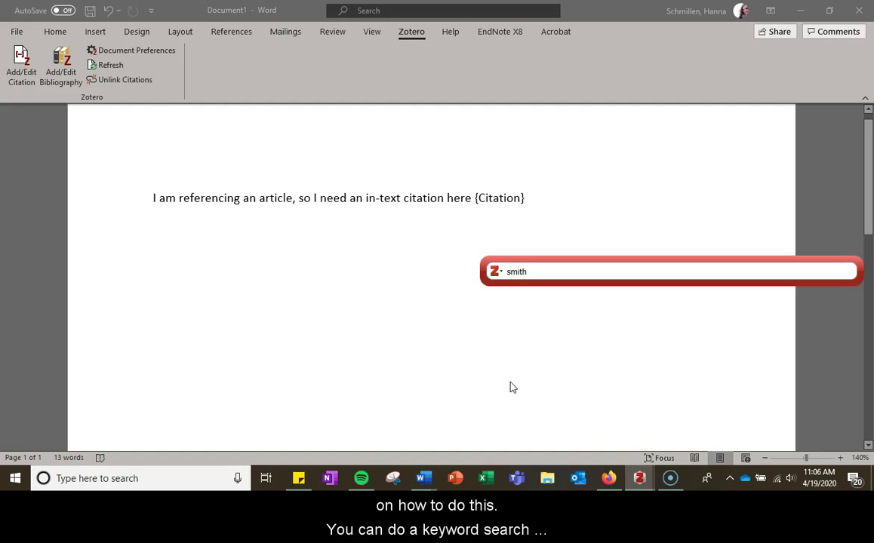
{"action": "scroll", "coordinate": [586, 204], "scroll_direction": "down", "scroll_amount": 5}
{"action": "scroll", "coordinate": [631, 176], "scroll_direction": "down", "scroll_amount": 3}
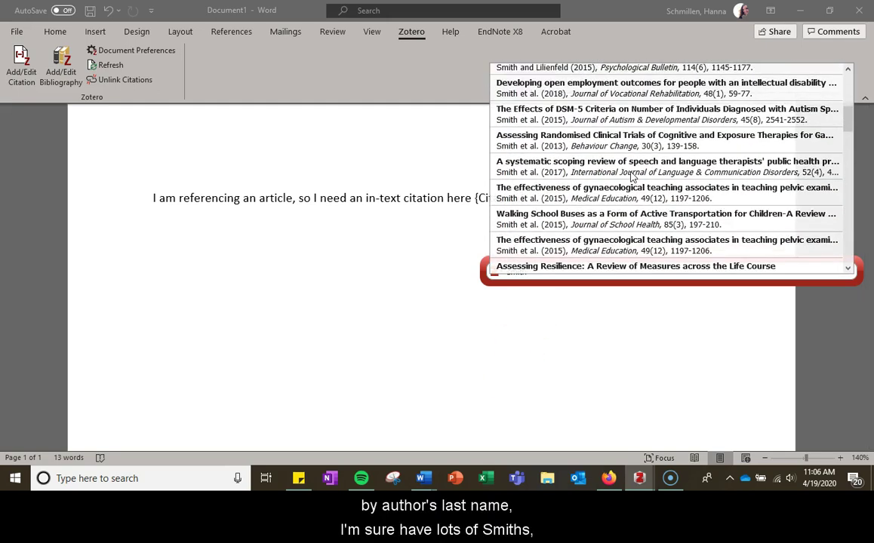
{"action": "left_click", "coordinate": [564, 168]}
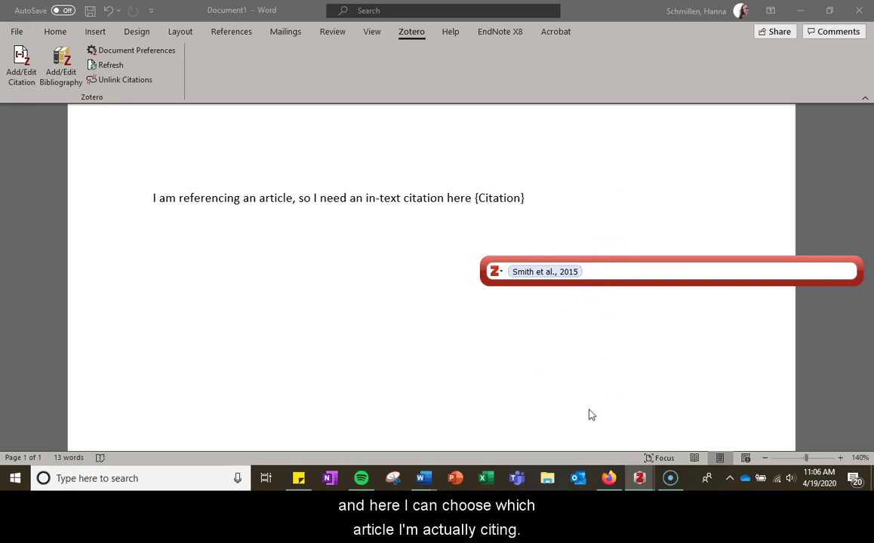
{"action": "key", "text": "Return"}
Write "Another sentence" on a new line below the first citation
{"action": "key", "text": "Return"}
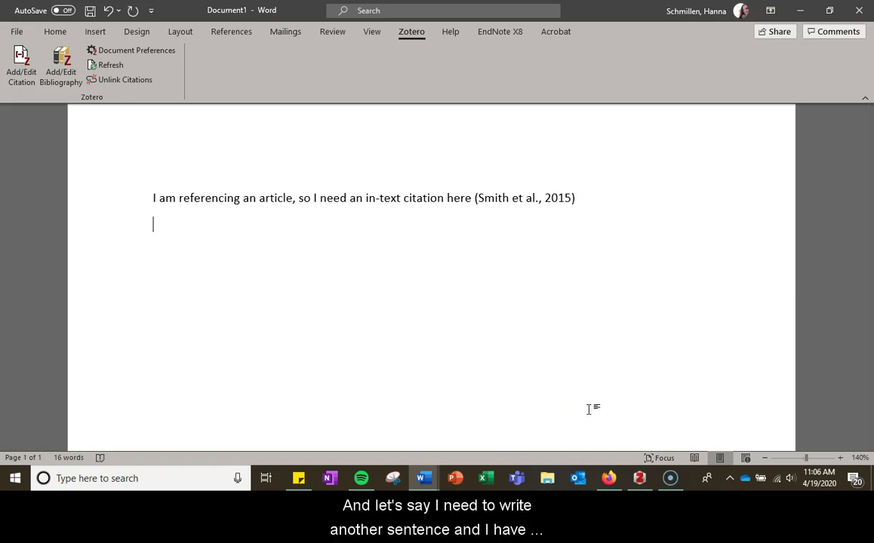
{"action": "type", "text": "Another sen"}
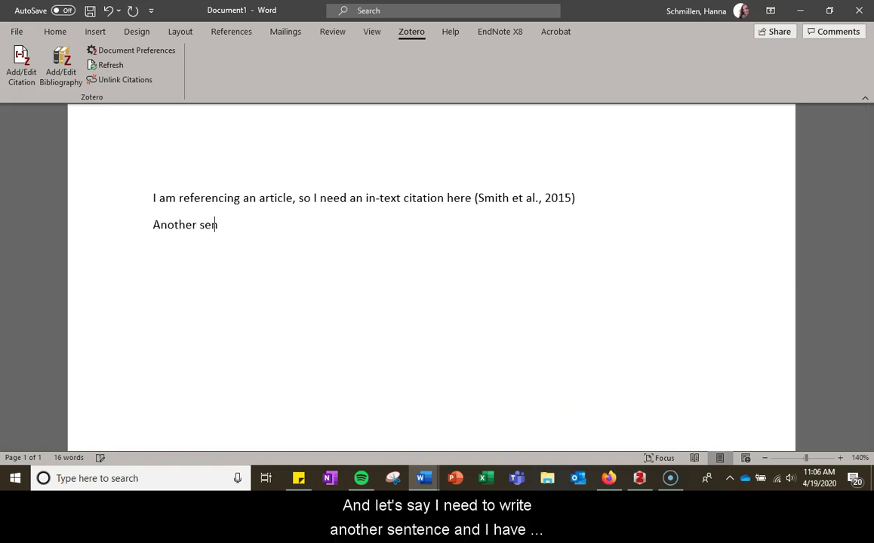
{"action": "type", "text": "tence"}
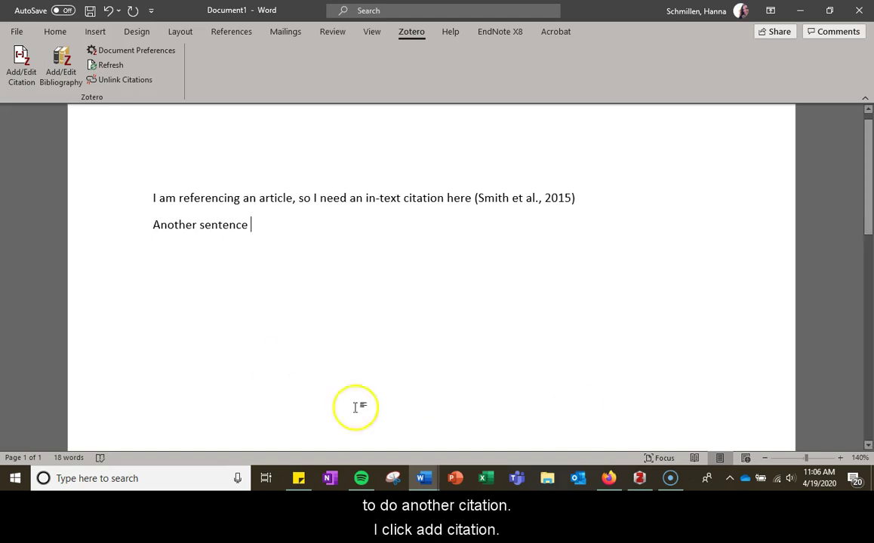
Start a second citation in Classic View and select the article "Globalization and Health: developing the journal..." from the public health collection
{"action": "left_click", "coordinate": [21, 79]}
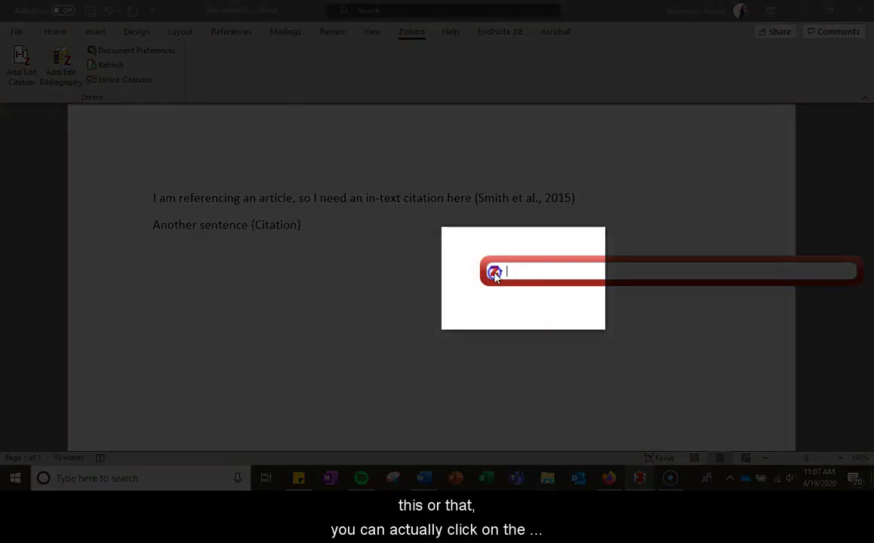
{"action": "left_click", "coordinate": [494, 272]}
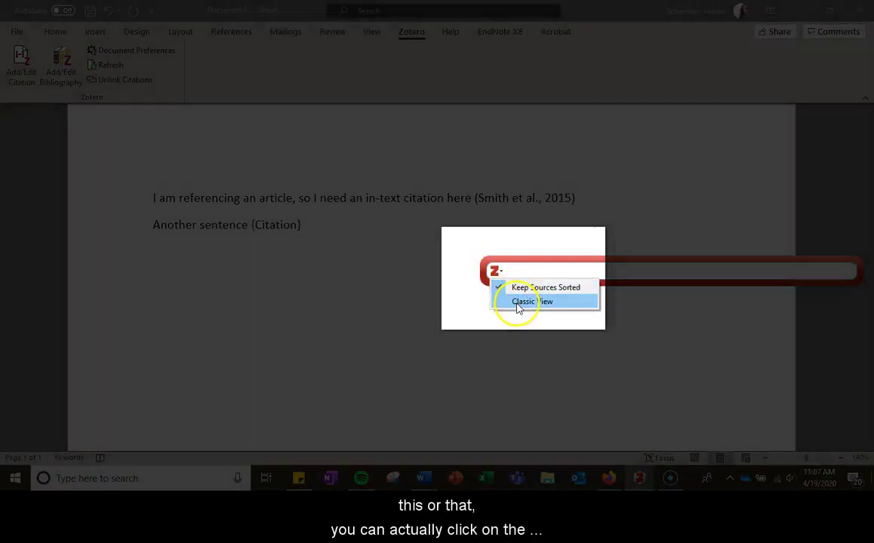
{"action": "left_click", "coordinate": [518, 305]}
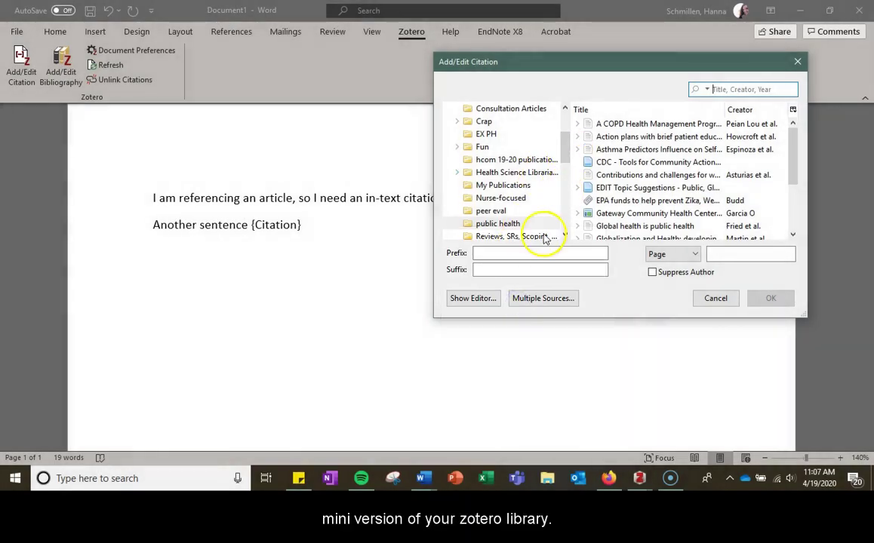
{"action": "left_click", "coordinate": [516, 224]}
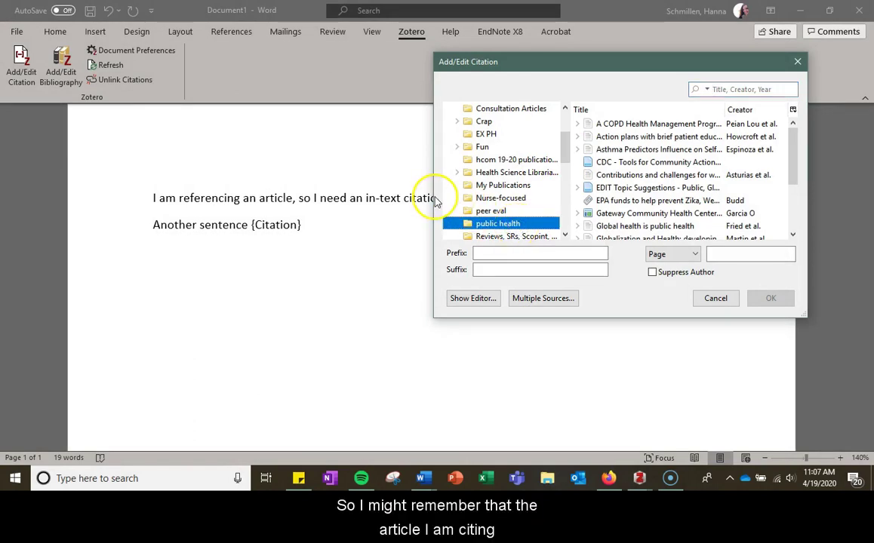
{"action": "left_click_drag", "start_coordinate": [433, 199], "coordinate": [310, 198]}
{"action": "scroll", "coordinate": [604, 154], "scroll_direction": "down", "scroll_amount": 3}
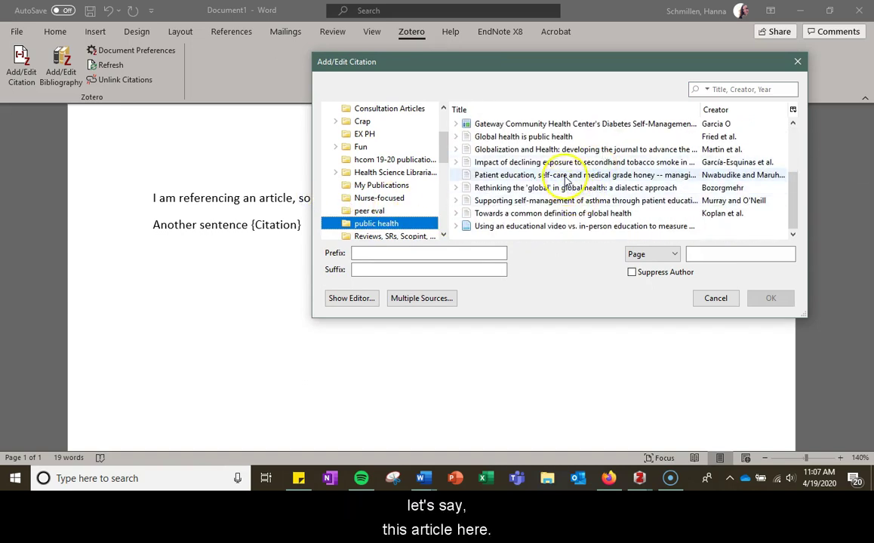
{"action": "left_click", "coordinate": [560, 151]}
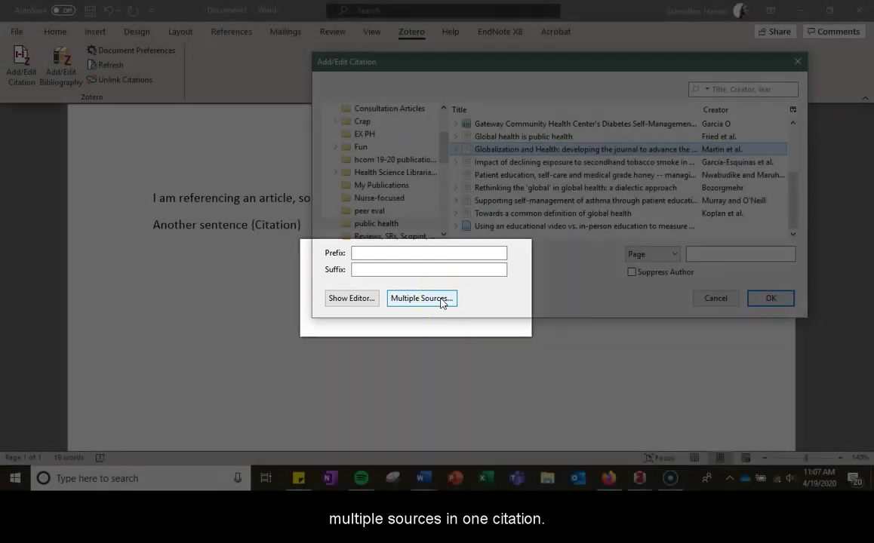
Make it a multiple-source citation by adding "Rethinking the 'global' in global health: a dialectic approach", and insert it
{"action": "left_click", "coordinate": [421, 298]}
{"action": "left_click", "coordinate": [502, 149]}
{"action": "left_click", "coordinate": [543, 187]}
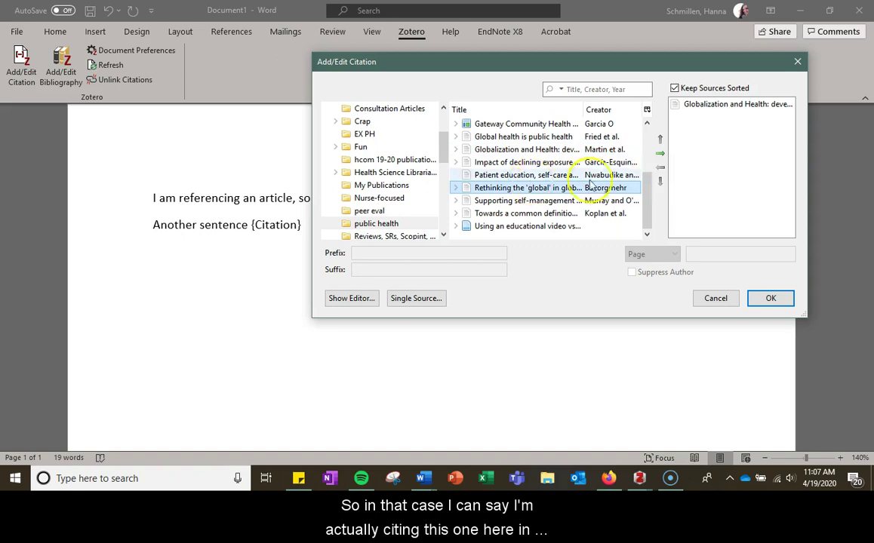
{"action": "left_click", "coordinate": [660, 154]}
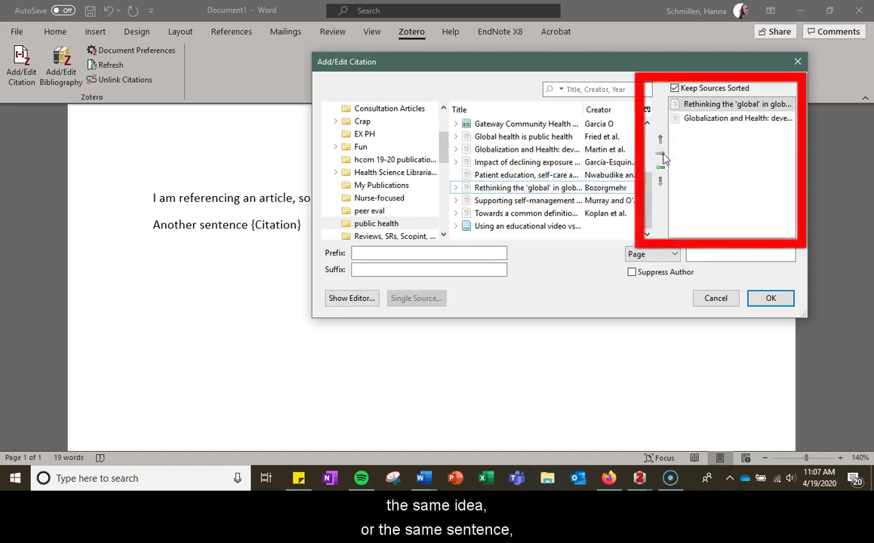
{"action": "left_click", "coordinate": [770, 298]}
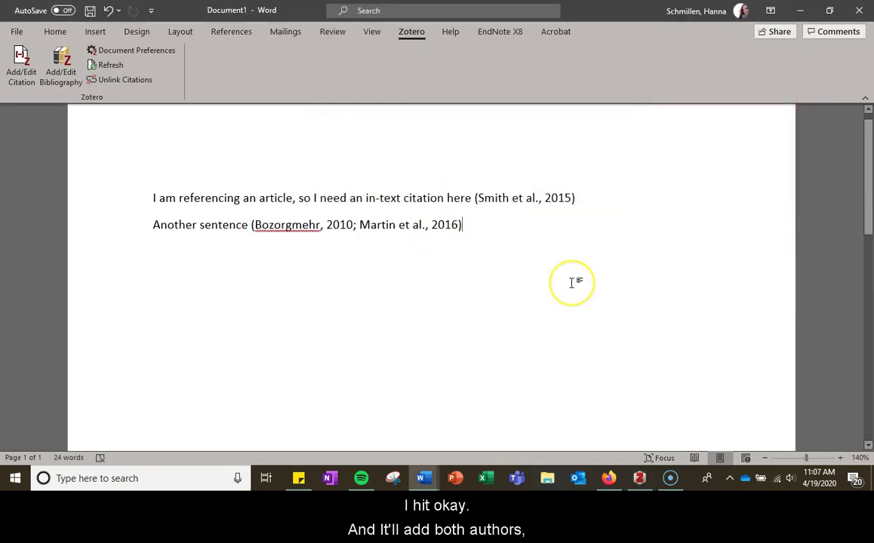
Start another citation on a new line in Classic View and select the "Asthma Predictors Influence on Self-management" article from public health
{"action": "key", "text": "Return"}
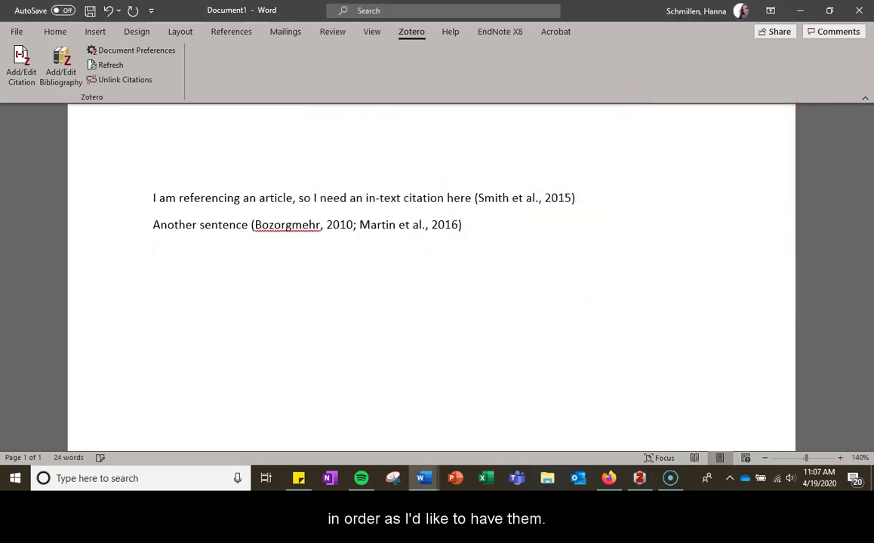
{"action": "left_click", "coordinate": [23, 78]}
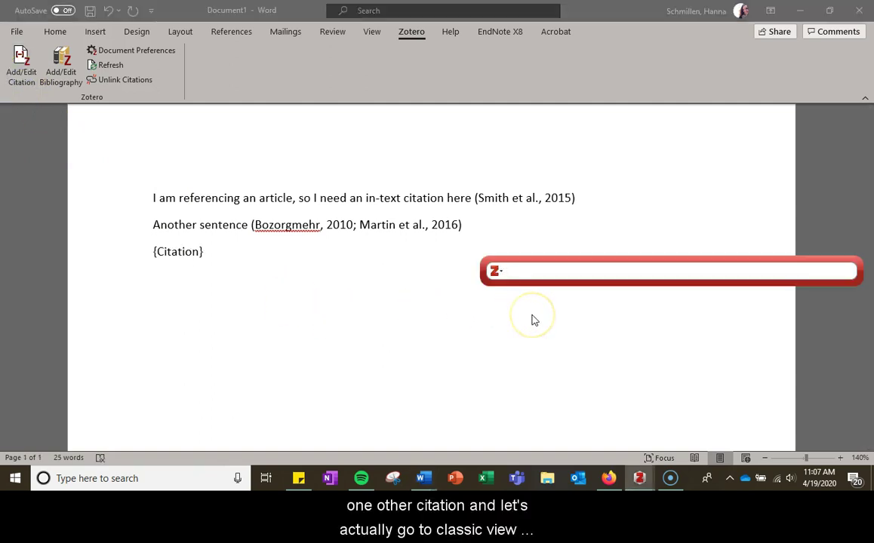
{"action": "left_click", "coordinate": [495, 270]}
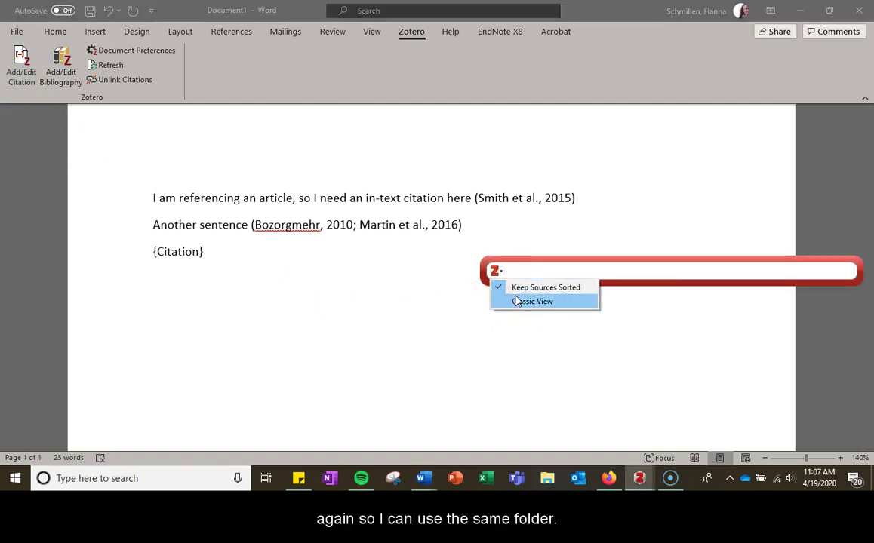
{"action": "left_click", "coordinate": [517, 301]}
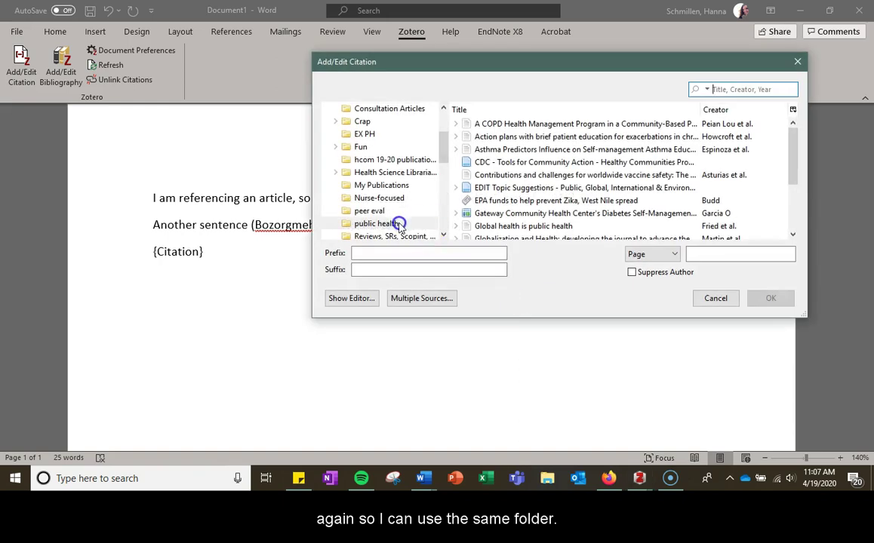
{"action": "left_click", "coordinate": [399, 223]}
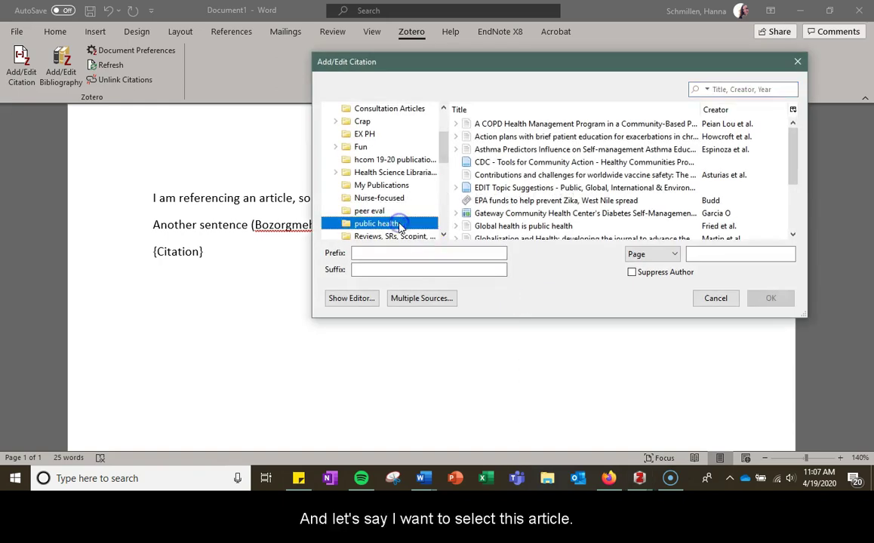
{"action": "left_click", "coordinate": [509, 149]}
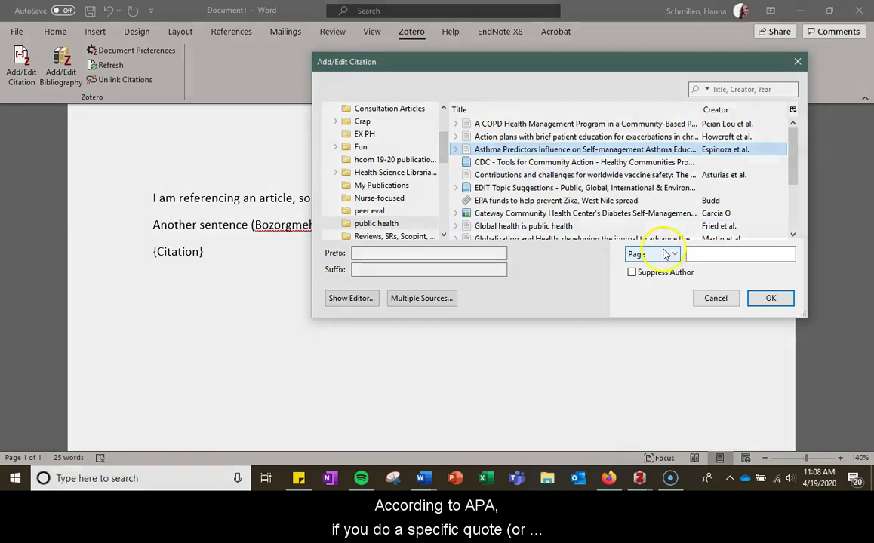
Set the citation's page locator to 6 and insert the citation
{"action": "left_click", "coordinate": [713, 253]}
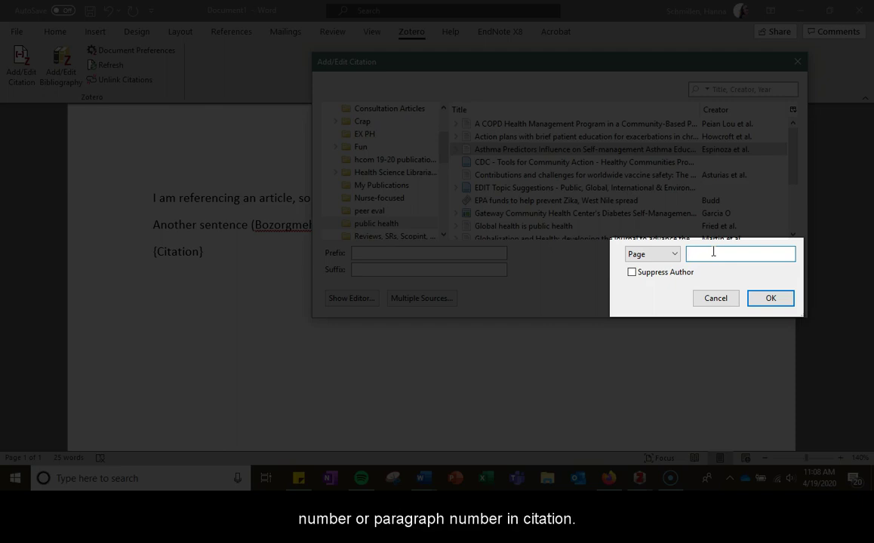
{"action": "left_click", "coordinate": [674, 254]}
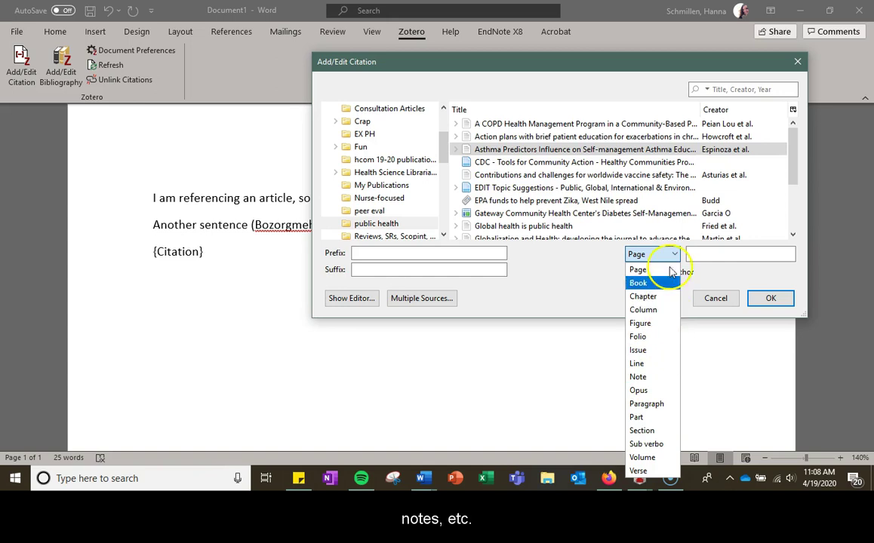
{"action": "left_click", "coordinate": [689, 257]}
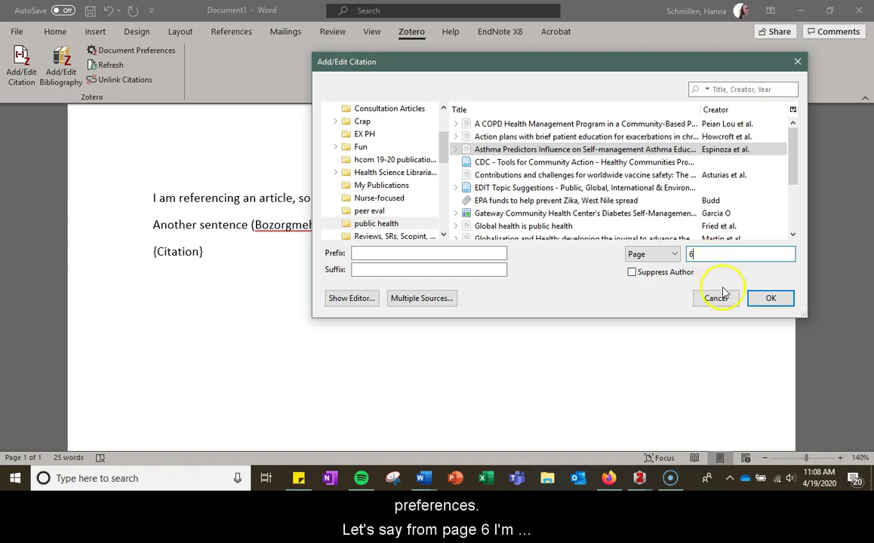
{"action": "left_click", "coordinate": [768, 302]}
Insert the Zotero bibliography on a new line below the citations and add the heading "Reference List" above it
{"action": "key", "text": "Return"}
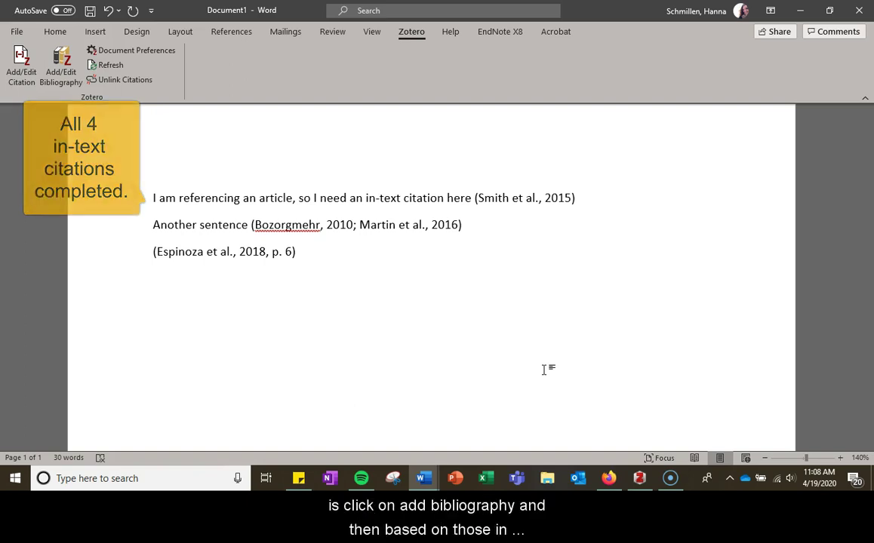
{"action": "left_click", "coordinate": [64, 78]}
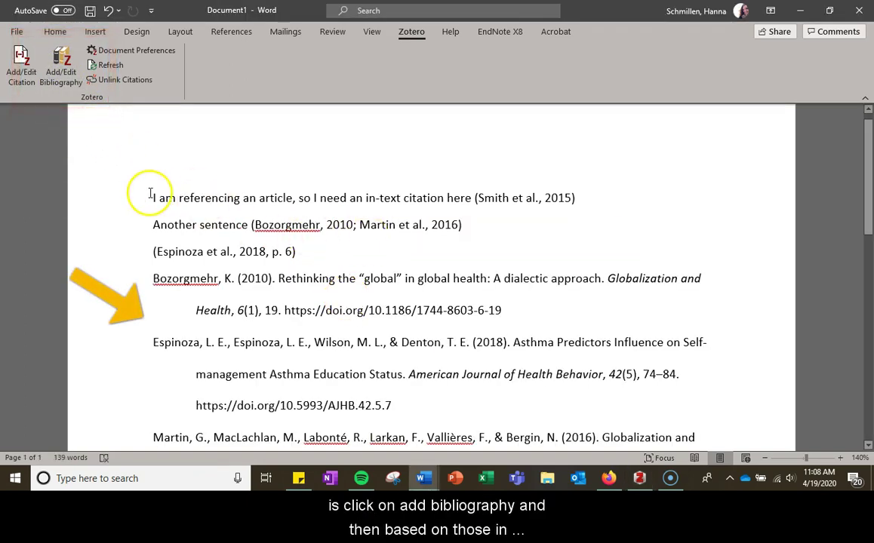
{"action": "left_click_drag", "start_coordinate": [153, 193], "coordinate": [300, 256]}
{"action": "left_click", "coordinate": [323, 259]}
{"action": "key", "text": "Return"}
{"action": "type", "text": "Reference L"}
{"action": "type", "text": "st"}
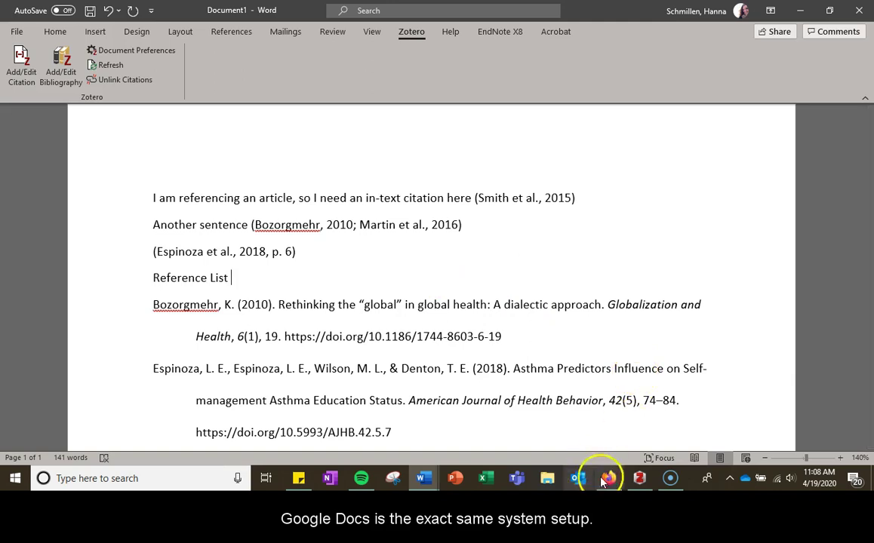
Switch to the Zotero Workshop document in Google Docs and start a Zotero citation using the American Psychological Association 7th edition style
{"action": "left_click", "coordinate": [608, 478]}
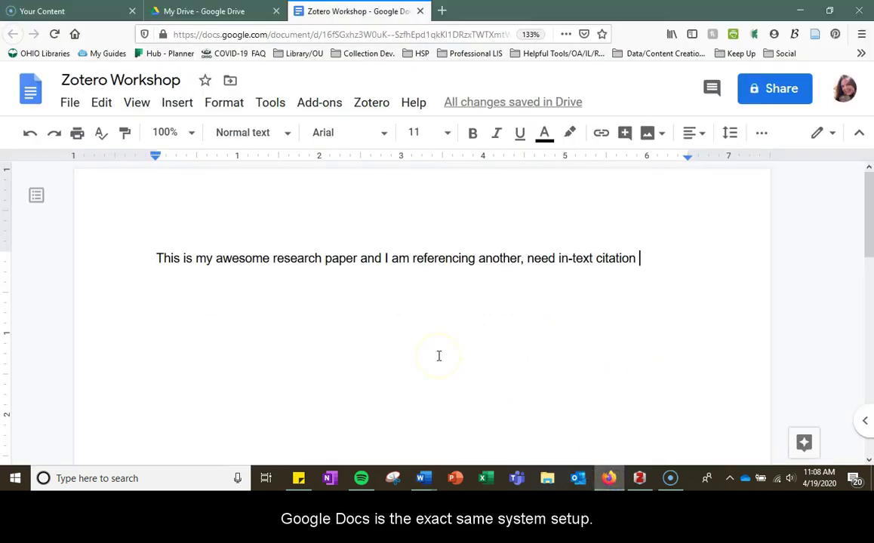
{"action": "left_click", "coordinate": [372, 104]}
{"action": "left_click", "coordinate": [386, 133]}
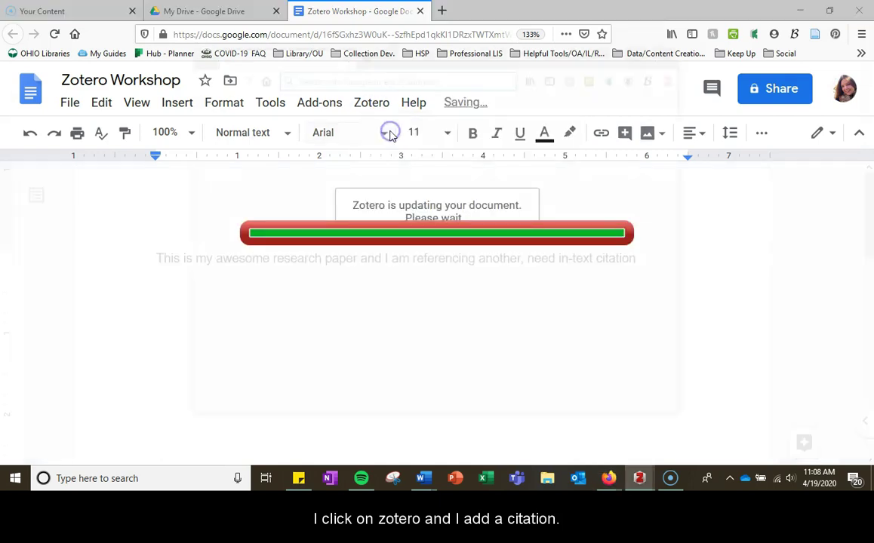
{"action": "left_click", "coordinate": [411, 295]}
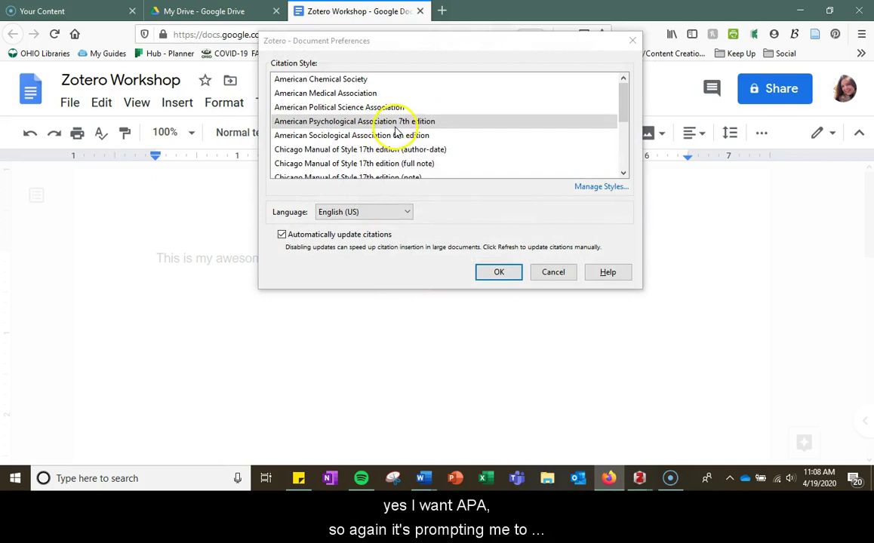
{"action": "left_click", "coordinate": [499, 274]}
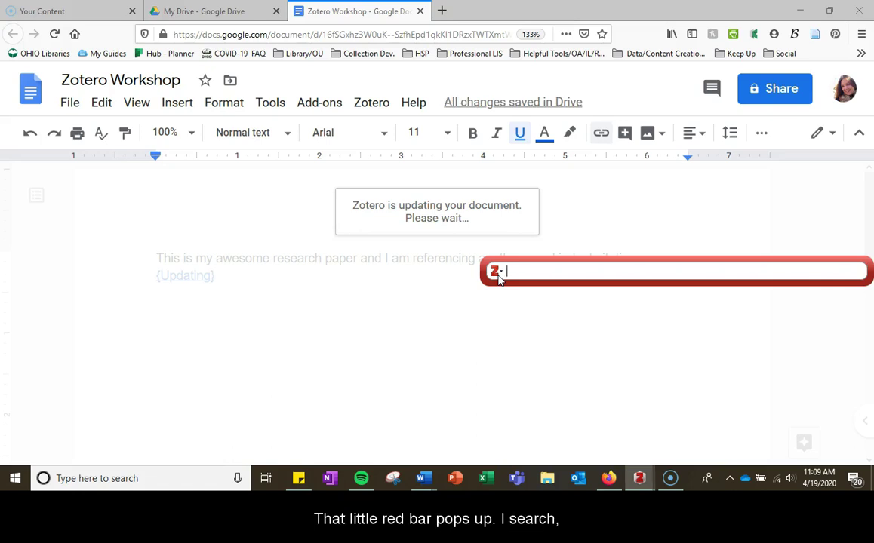
Search the Zotero library for "nursing" and insert the ACRL 2013 source as the in-text citation after the sentence
{"action": "type", "text": "smith"}
{"action": "key", "text": "BackSpace"}
{"action": "key", "text": "BackSpace"}
{"action": "key", "text": "BackSpace"}
{"action": "key", "text": "BackSpace"}
{"action": "key", "text": "BackSpace"}
{"action": "type", "text": "nursing"}
{"action": "left_click", "coordinate": [572, 133]}
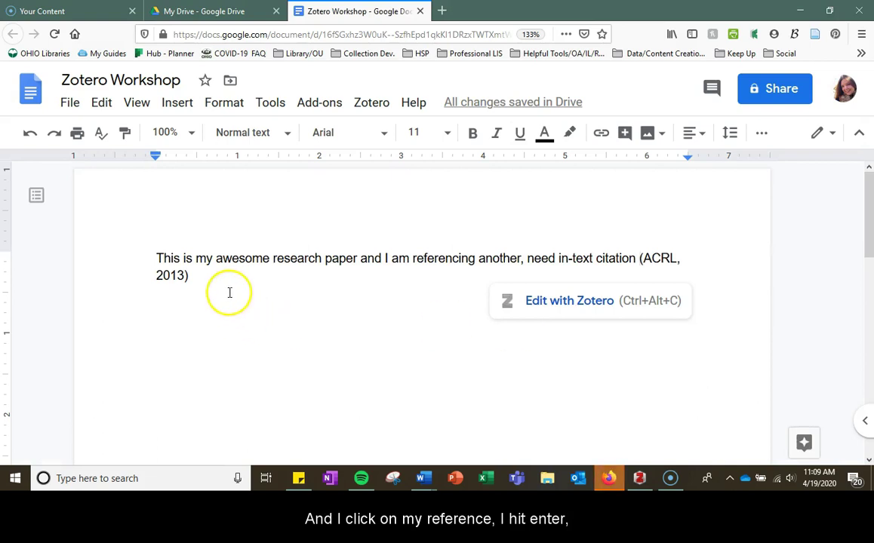
Place the cursor after the inserted ACRL citation and display the Zotero commands for the document
{"action": "left_click", "coordinate": [230, 306]}
{"action": "left_click", "coordinate": [377, 106]}
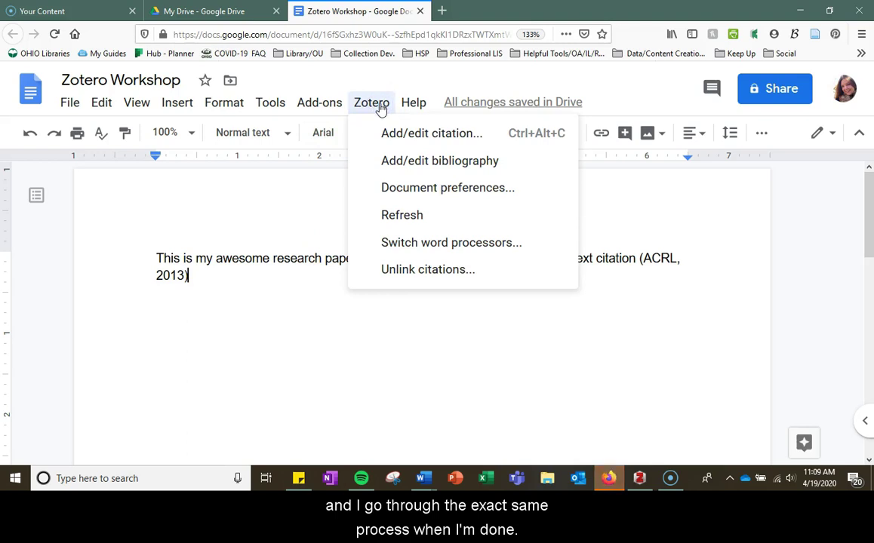